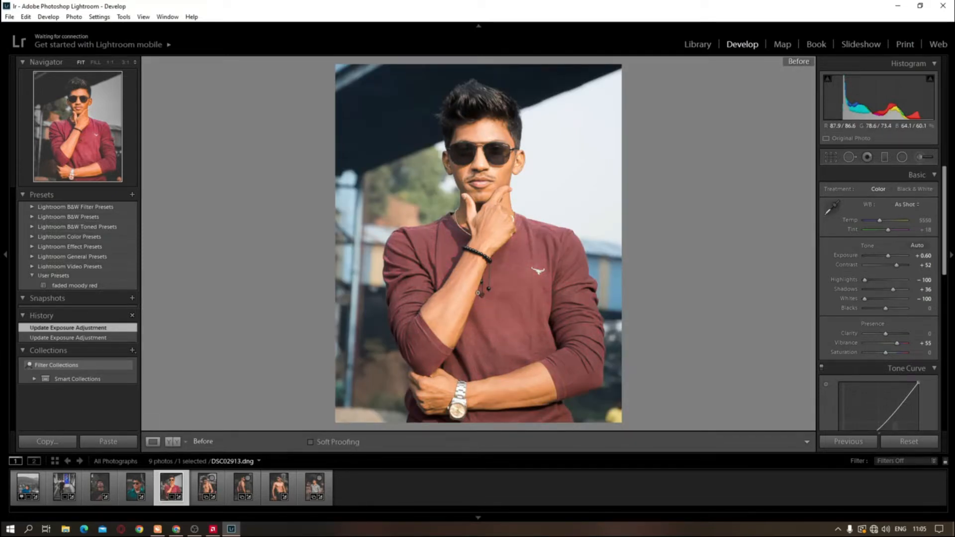
Step: Compare the before and after versions of the edited portraits DSC02546.JPG and DSC02913.dng
{"action": "key", "text": "backslash"}
{"action": "left_click", "coordinate": [100, 486]}
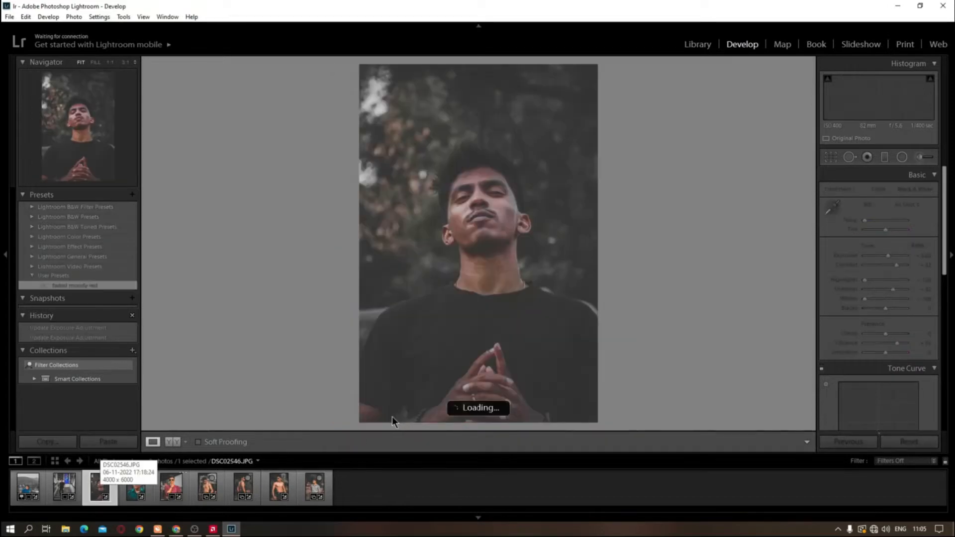
{"action": "key", "text": "backslash"}
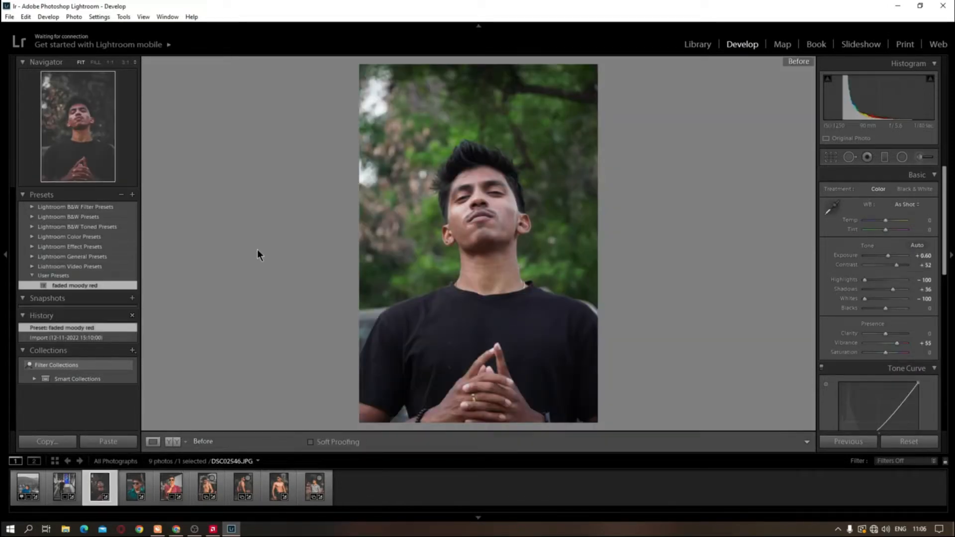
{"action": "key", "text": "backslash"}
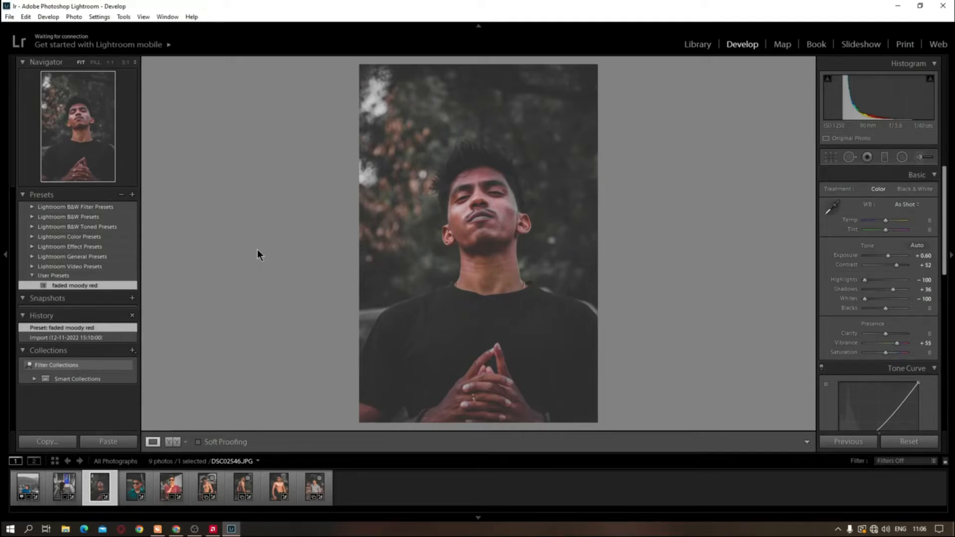
{"action": "left_click", "coordinate": [171, 487]}
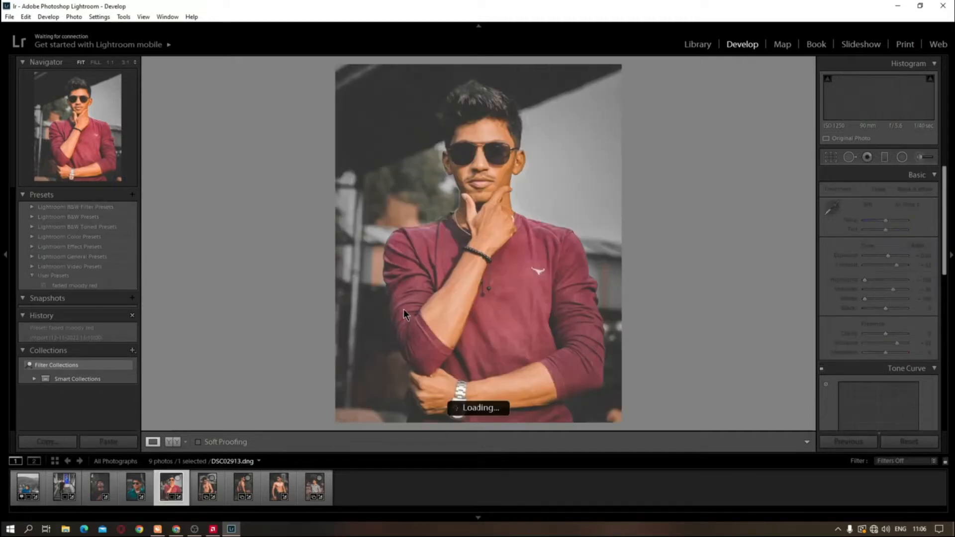
{"action": "key", "text": "backslash"}
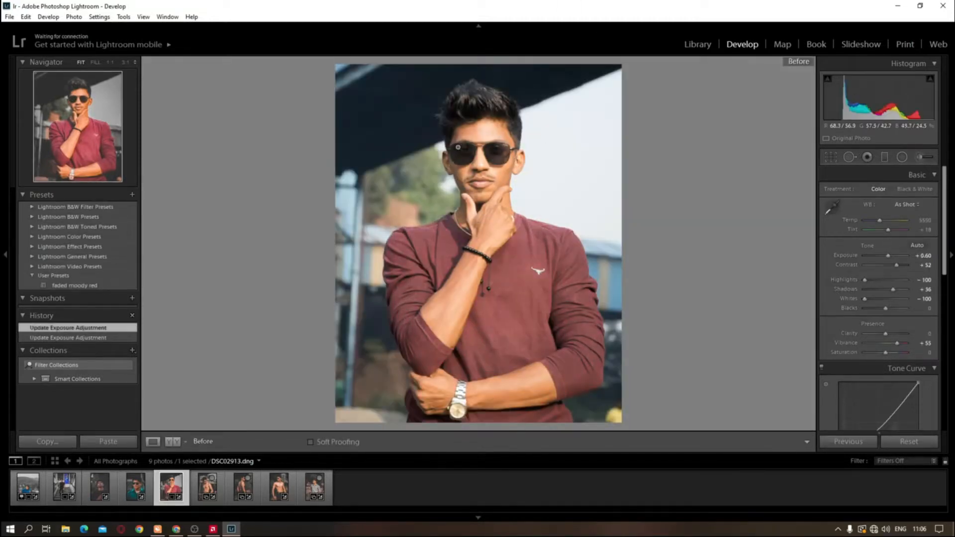
{"action": "key", "text": "backslash"}
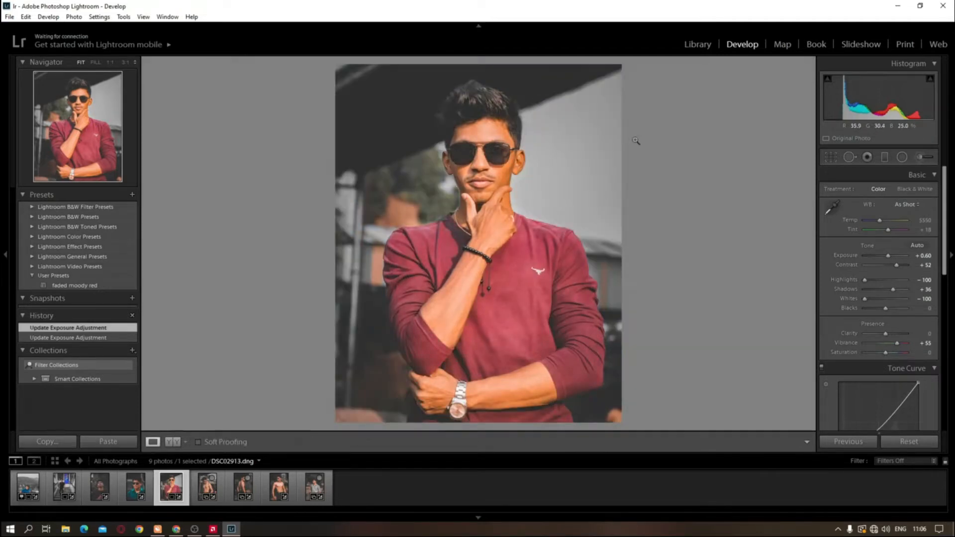
Step: Reset all edits on DSC02913.dng and crop it to the 4 x 5 / 8 x 10 aspect, repositioning the man within the frame
{"action": "key", "text": "ctrl+shift+r"}
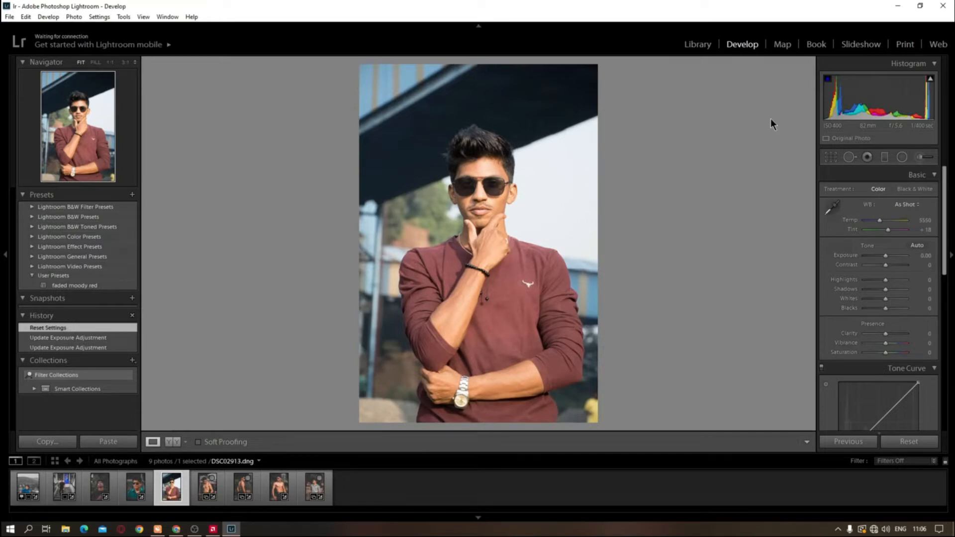
{"action": "left_click", "coordinate": [836, 158]}
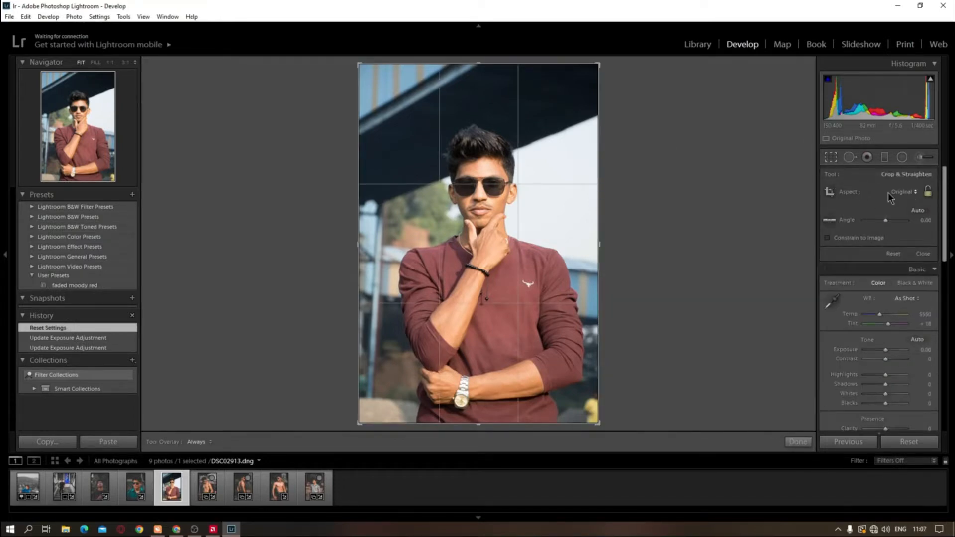
{"action": "left_click", "coordinate": [909, 192]}
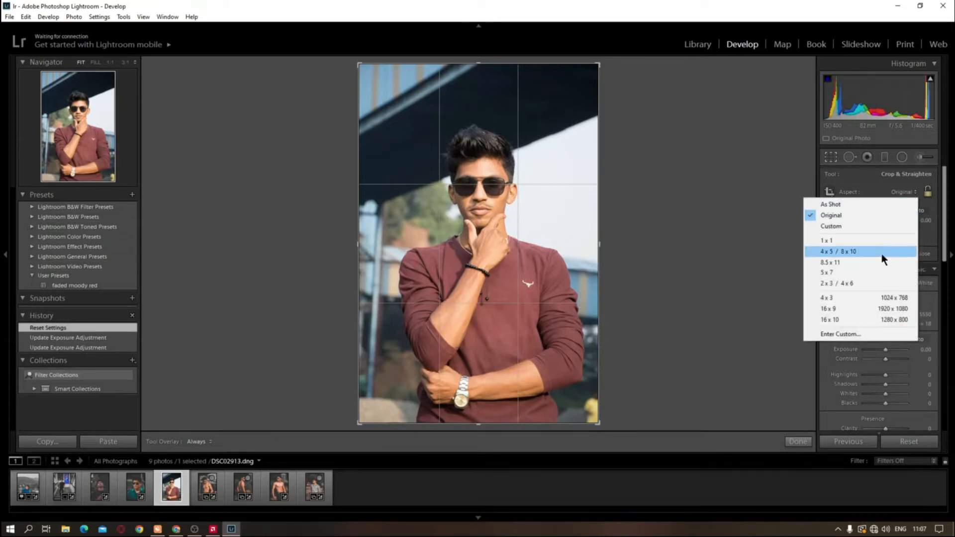
{"action": "left_click", "coordinate": [830, 253]}
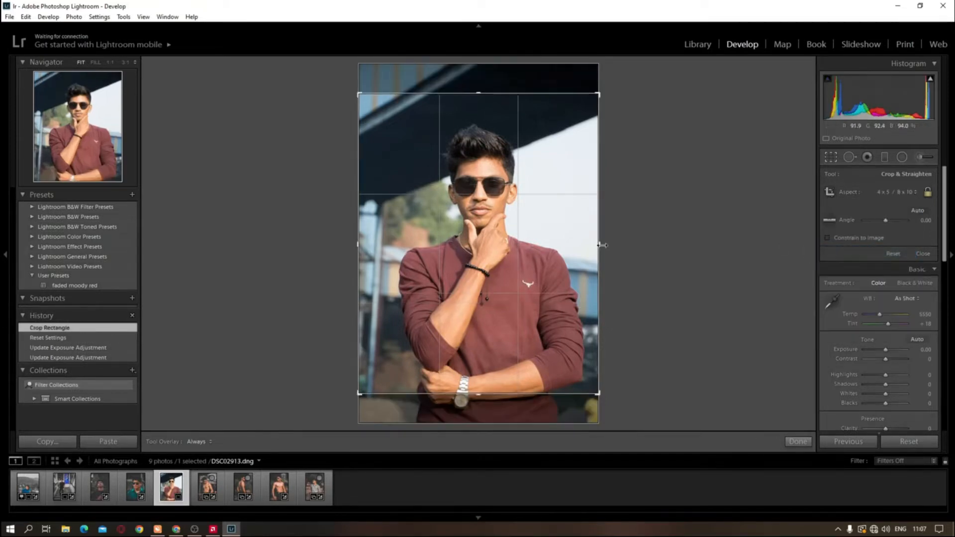
{"action": "left_click_drag", "start_coordinate": [473, 277], "coordinate": [453, 248]}
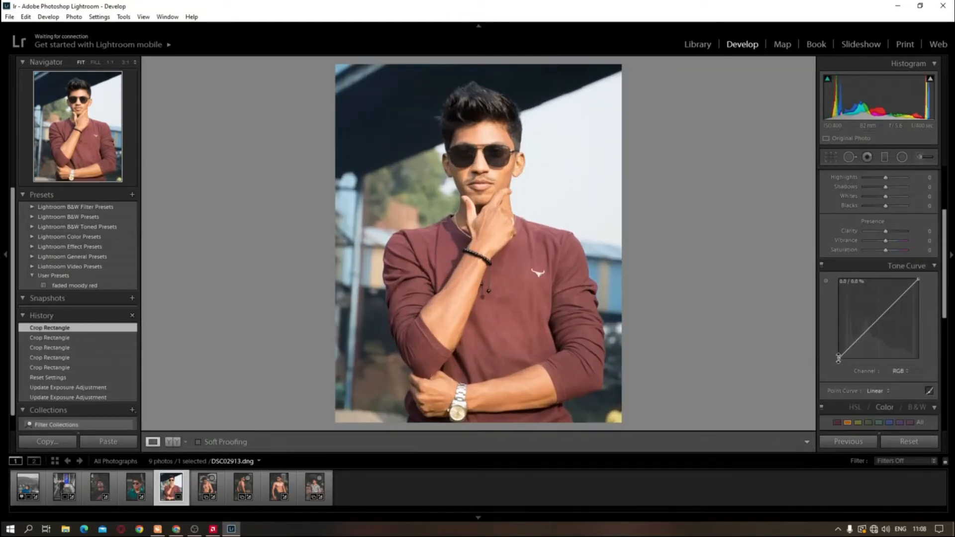
Step: Shape the RGB point curve for a faded look by lifting the black point and slightly lowering a point in the shadows
{"action": "left_click_drag", "start_coordinate": [838, 357], "coordinate": [838, 348]}
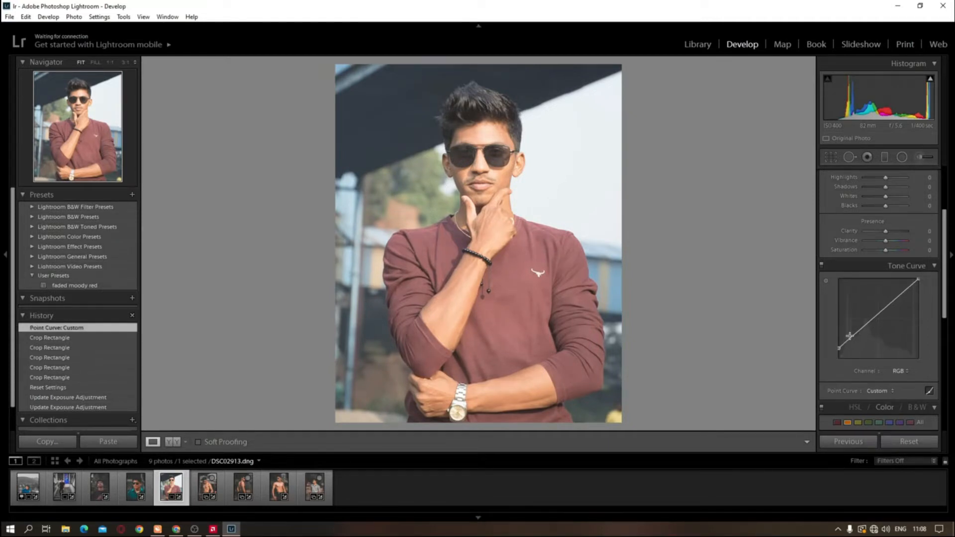
{"action": "left_click_drag", "start_coordinate": [855, 335], "coordinate": [857, 339]}
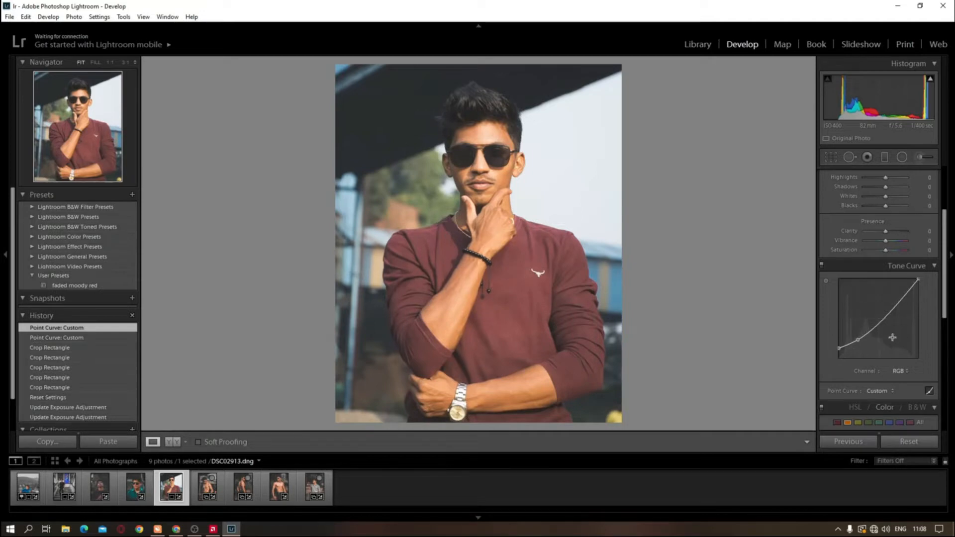
{"action": "left_click", "coordinate": [933, 266]}
Step: Adjust the red colour range to Hue -27, Saturation -13 and Luminance +27
{"action": "scroll", "coordinate": [920, 246], "scroll_direction": "down", "scroll_amount": 2}
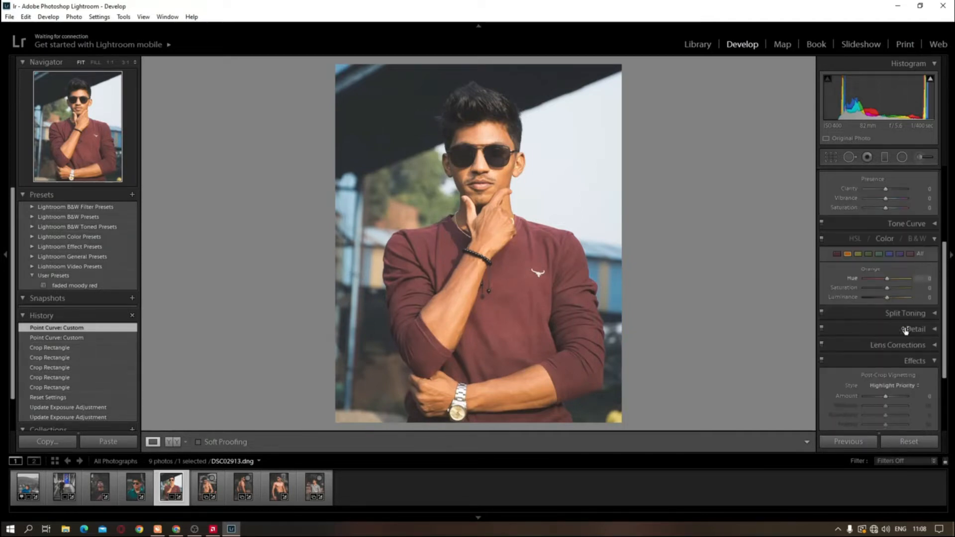
{"action": "scroll", "coordinate": [905, 331], "scroll_direction": "up", "scroll_amount": 2}
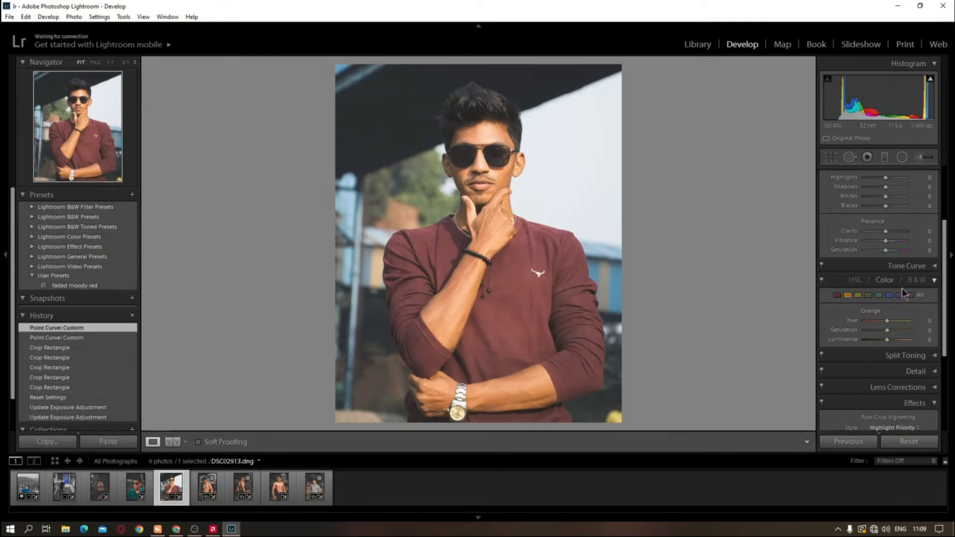
{"action": "left_click", "coordinate": [858, 296]}
{"action": "left_click", "coordinate": [838, 295]}
{"action": "mouse_move", "coordinate": [887, 330]}
{"action": "left_mouse_down"}
{"action": "mouse_move", "coordinate": [906, 330]}
{"action": "mouse_move", "coordinate": [878, 326]}
{"action": "mouse_move", "coordinate": [903, 328]}
{"action": "mouse_move", "coordinate": [885, 338]}
{"action": "mouse_move", "coordinate": [878, 321]}
{"action": "mouse_move", "coordinate": [896, 340]}
{"action": "left_mouse_up"}
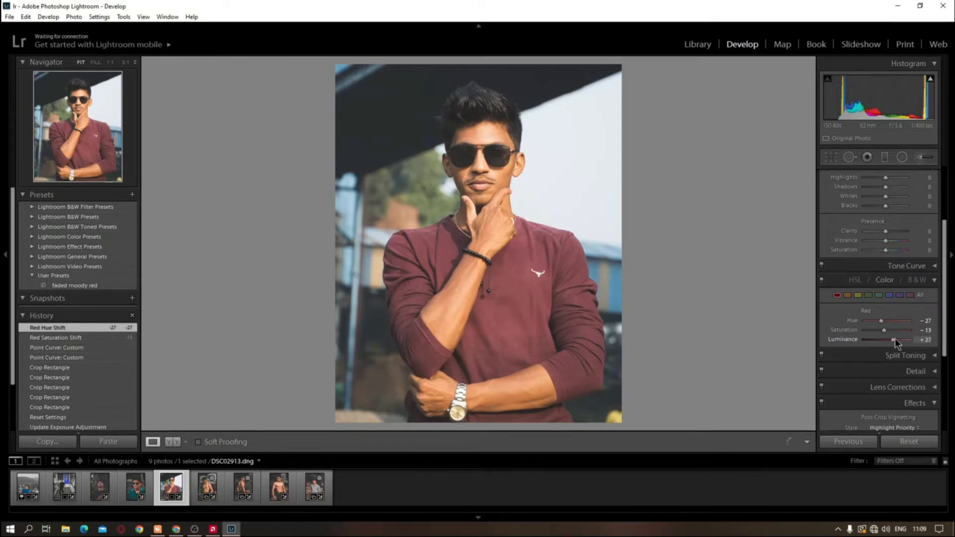
{"action": "left_click_drag", "start_coordinate": [894, 338], "coordinate": [895, 339]}
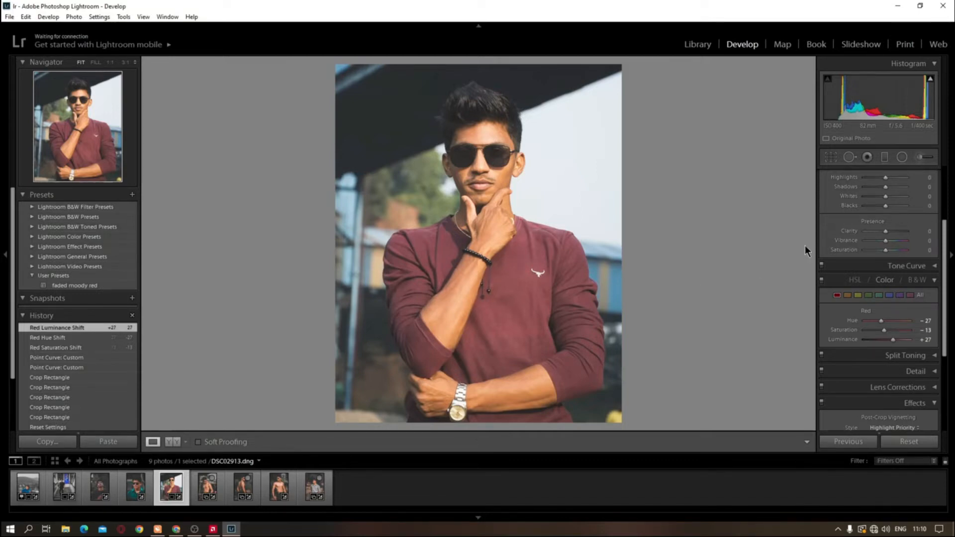
Step: Adjust the orange colour range to Hue -22, Saturation -13 and Luminance +18
{"action": "left_click", "coordinate": [847, 295]}
{"action": "left_click_drag", "start_coordinate": [887, 321], "coordinate": [884, 324]}
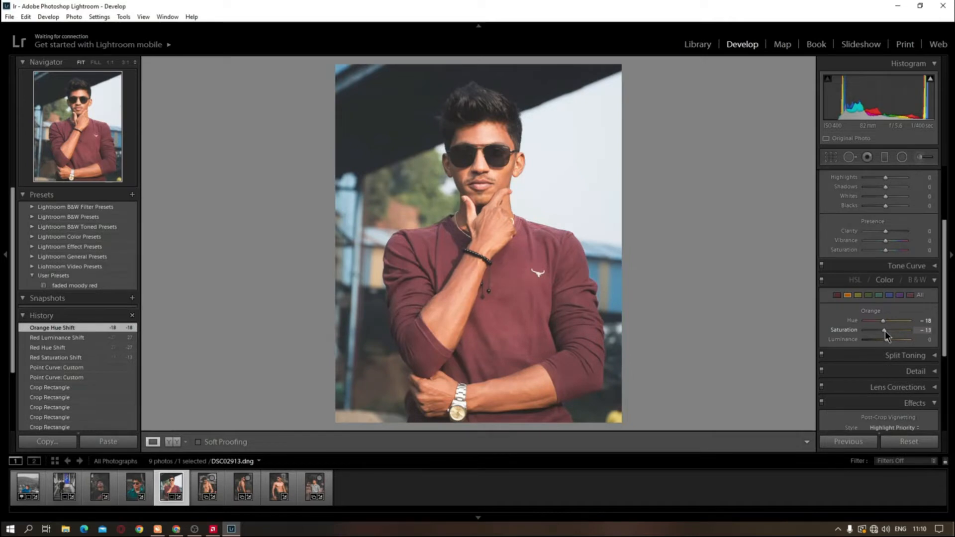
{"action": "left_click_drag", "start_coordinate": [885, 331], "coordinate": [890, 339]}
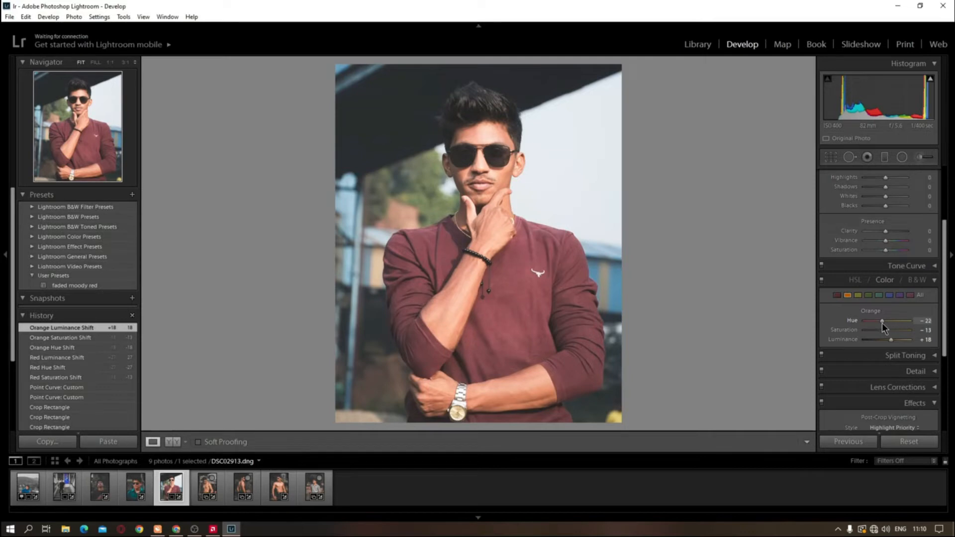
{"action": "left_click_drag", "start_coordinate": [882, 323], "coordinate": [881, 323]}
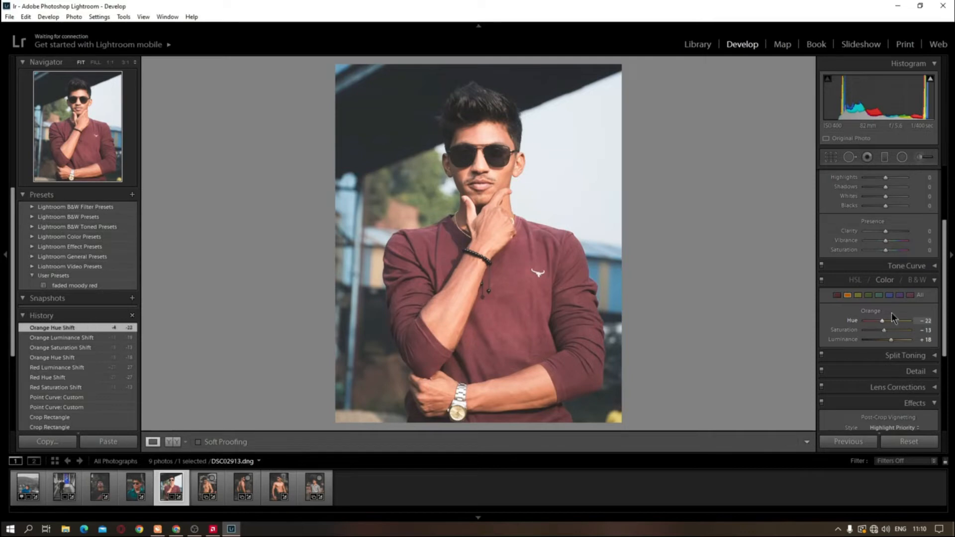
Step: Adjust the yellow colour range to Hue -100, Saturation -38 and Luminance +36
{"action": "left_click", "coordinate": [857, 297]}
{"action": "left_click_drag", "start_coordinate": [887, 320], "coordinate": [815, 321]}
{"action": "left_click_drag", "start_coordinate": [756, 325], "coordinate": [757, 330]}
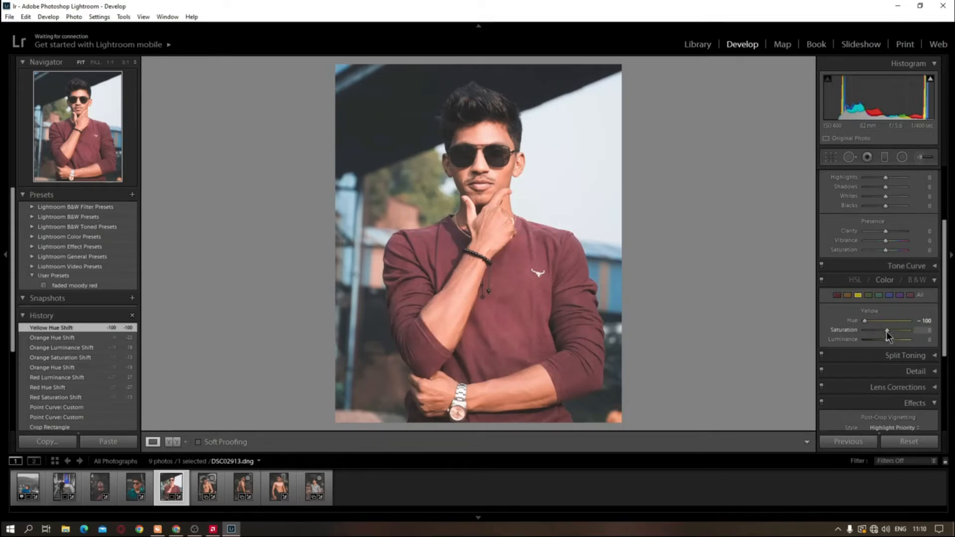
{"action": "mouse_move", "coordinate": [886, 332]}
{"action": "left_mouse_down"}
{"action": "mouse_move", "coordinate": [869, 334]}
{"action": "mouse_move", "coordinate": [894, 341]}
{"action": "left_mouse_up"}
{"action": "left_click_drag", "start_coordinate": [898, 339], "coordinate": [895, 339]}
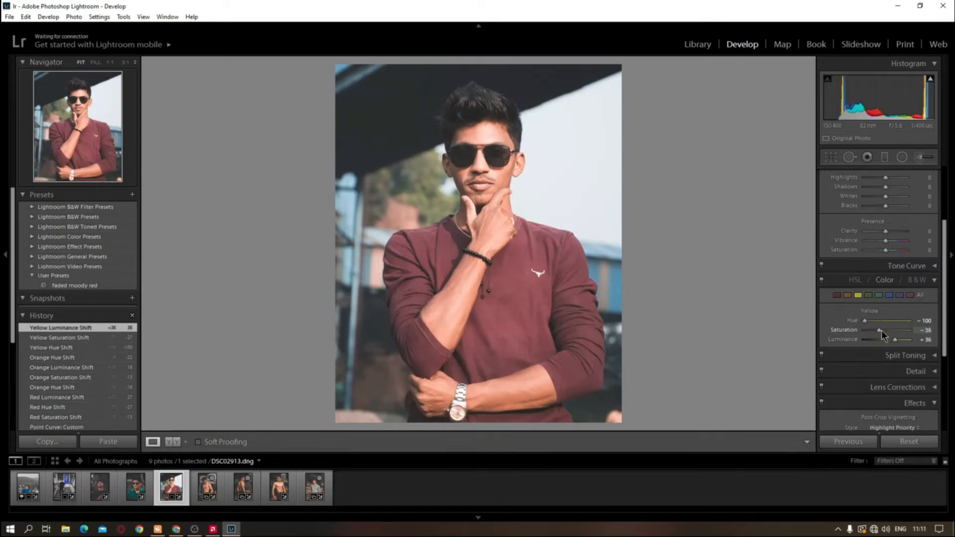
{"action": "left_click_drag", "start_coordinate": [882, 330], "coordinate": [880, 330]}
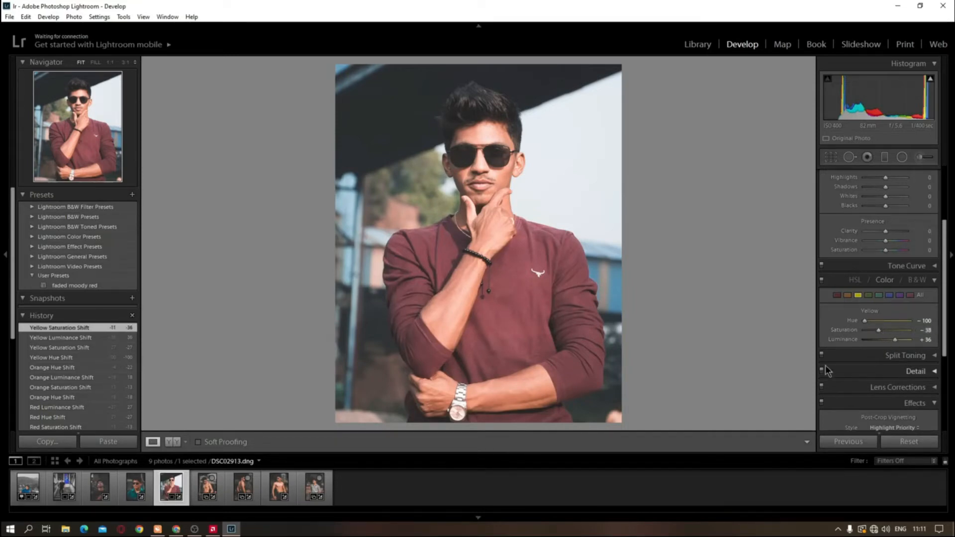
Step: Set the saturation of the green, aqua, blue, purple and magenta colour ranges to -100
{"action": "left_click", "coordinate": [869, 295]}
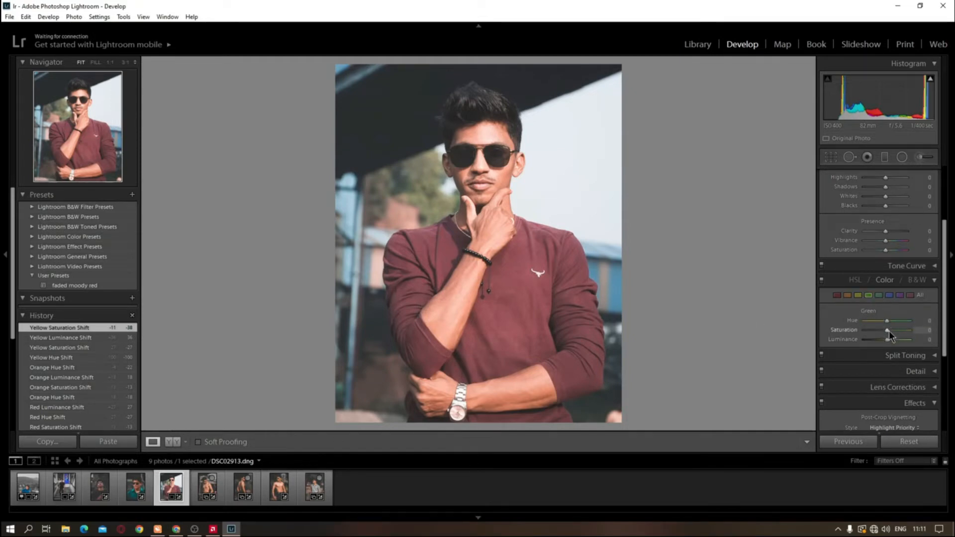
{"action": "left_click_drag", "start_coordinate": [888, 330], "coordinate": [828, 332]}
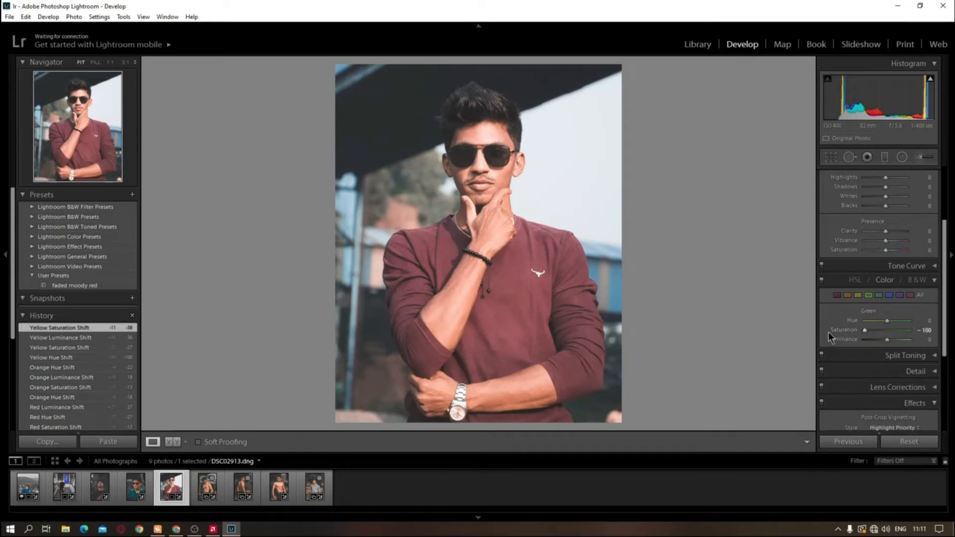
{"action": "left_click", "coordinate": [879, 296]}
{"action": "left_click_drag", "start_coordinate": [886, 330], "coordinate": [836, 336]}
{"action": "left_click", "coordinate": [888, 296]}
{"action": "left_click", "coordinate": [899, 296]}
{"action": "left_click", "coordinate": [910, 295]}
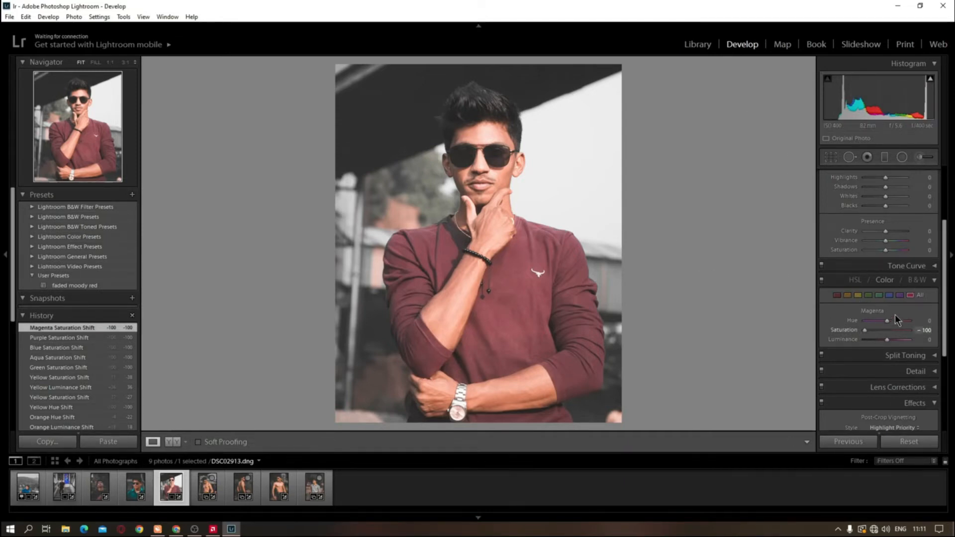
{"action": "scroll", "coordinate": [870, 238], "scroll_direction": "up", "scroll_amount": 1}
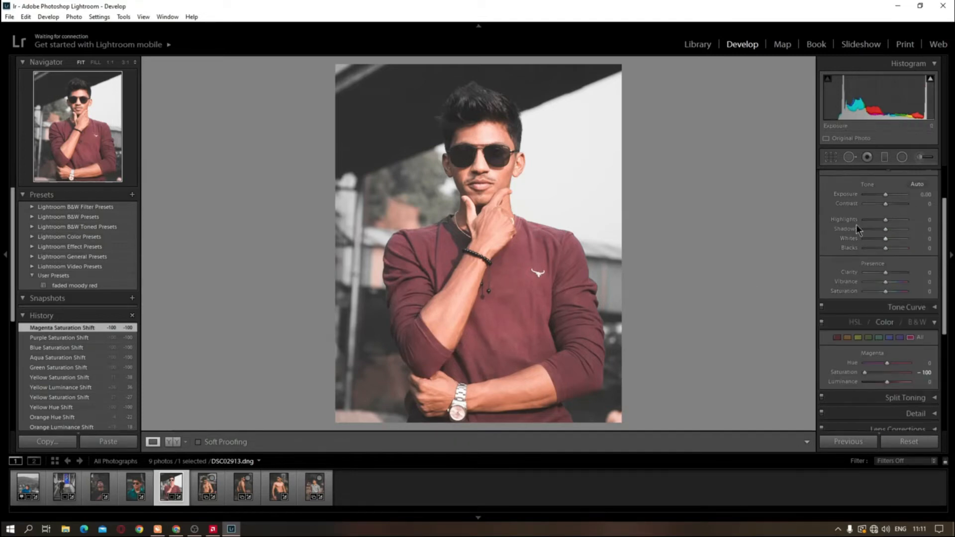
{"action": "scroll", "coordinate": [855, 225], "scroll_direction": "up", "scroll_amount": 2}
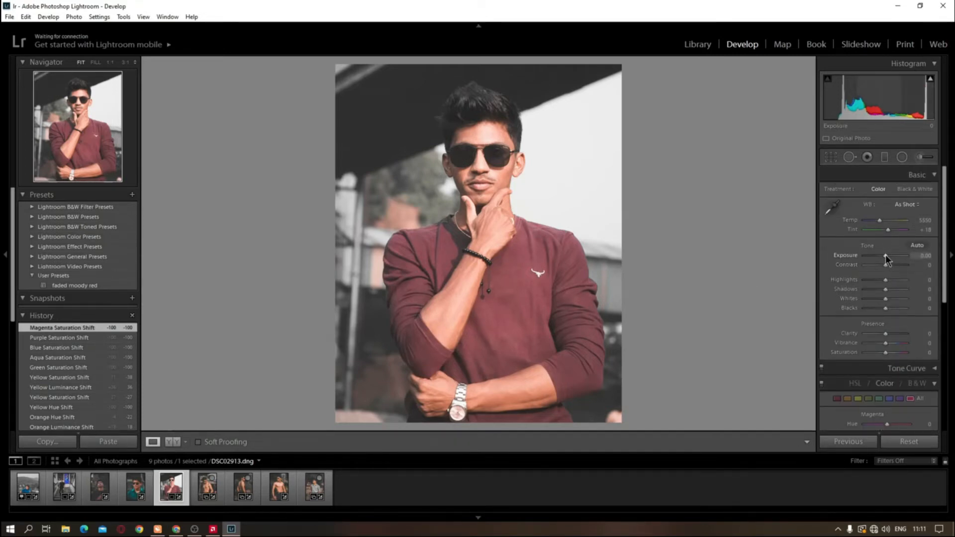
{"action": "left_click_drag", "start_coordinate": [885, 255], "coordinate": [885, 255]}
Step: Add a post-crop vignette with Amount -14 and set Dehaze to +19
{"action": "scroll", "coordinate": [890, 268], "scroll_direction": "down", "scroll_amount": 5}
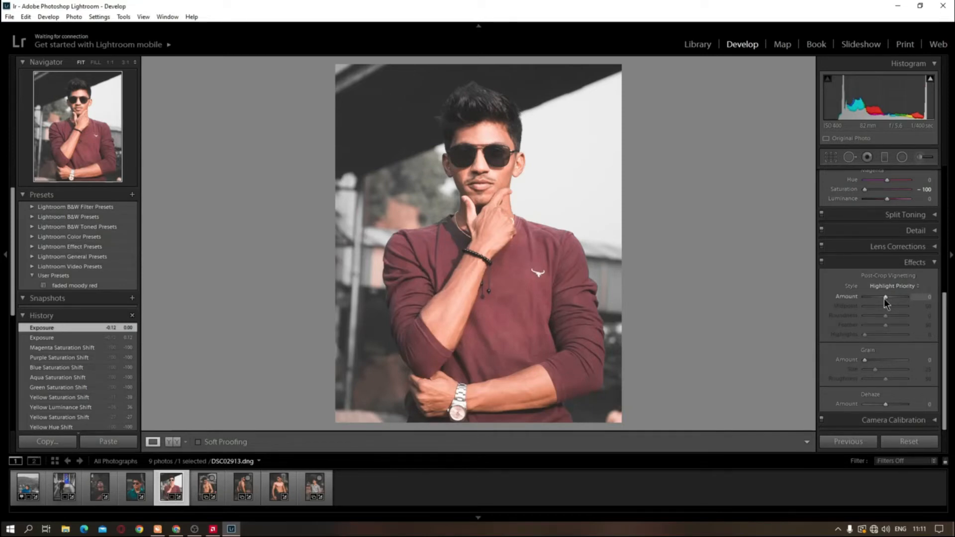
{"action": "left_click_drag", "start_coordinate": [885, 296], "coordinate": [882, 293]}
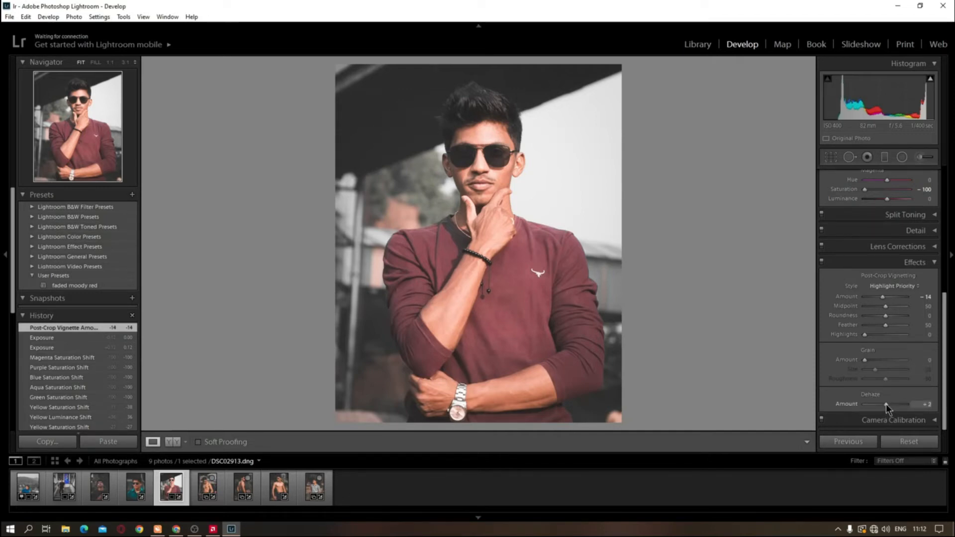
{"action": "left_click_drag", "start_coordinate": [885, 404], "coordinate": [890, 402]}
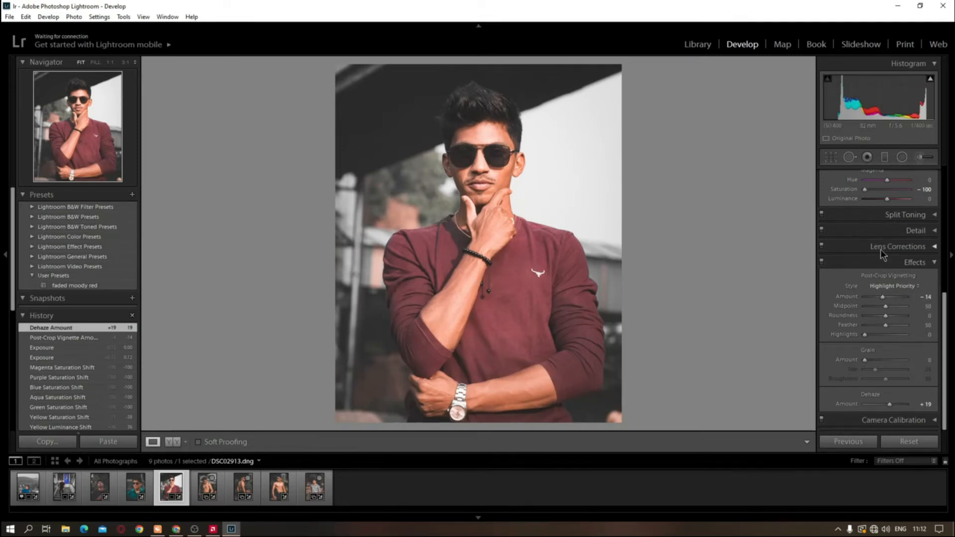
Step: Set Exposure to +0.83, Contrast to +57, Highlights to -100, Shadows to +57, Whites to -100, Blacks to -12 and Vibrance to +24
{"action": "scroll", "coordinate": [905, 253], "scroll_direction": "up", "scroll_amount": 5}
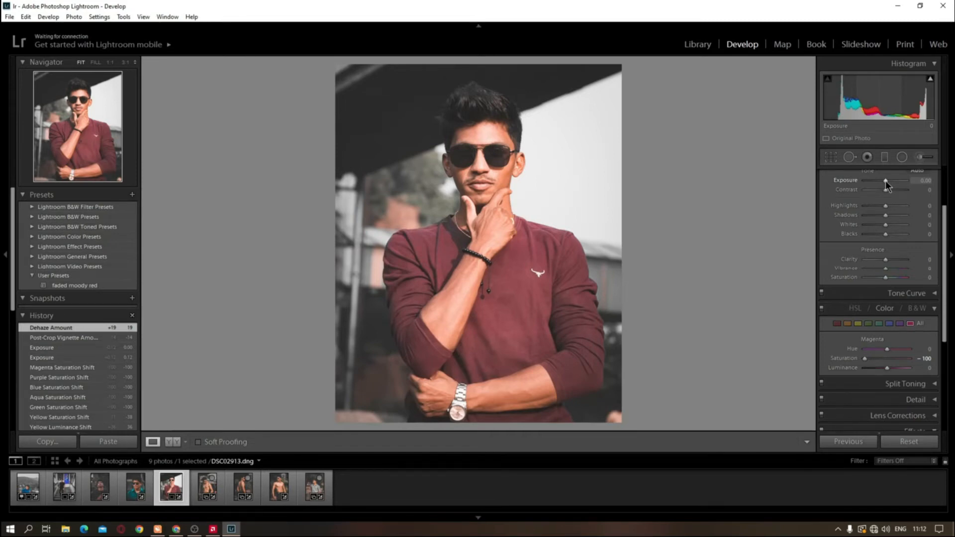
{"action": "left_click_drag", "start_coordinate": [885, 180], "coordinate": [824, 206]}
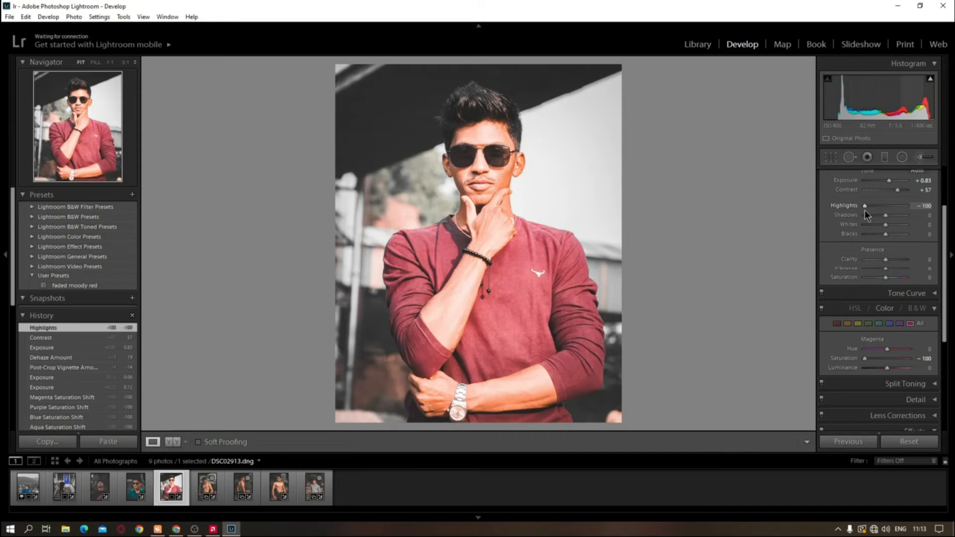
{"action": "left_click_drag", "start_coordinate": [888, 214], "coordinate": [882, 236]}
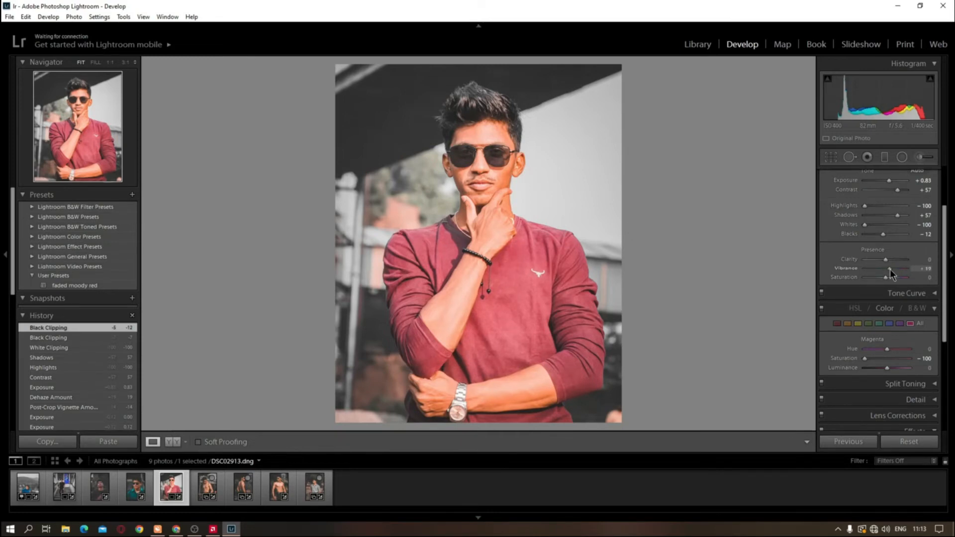
{"action": "left_click_drag", "start_coordinate": [890, 269], "coordinate": [892, 269]}
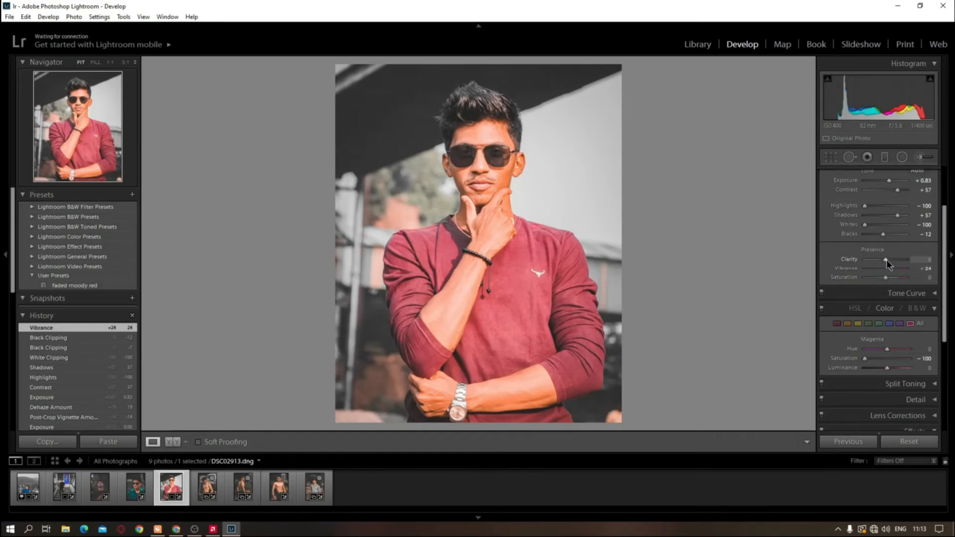
Step: Set the portrait's Clarity to +12
{"action": "scroll", "coordinate": [899, 286], "scroll_direction": "down", "scroll_amount": 3}
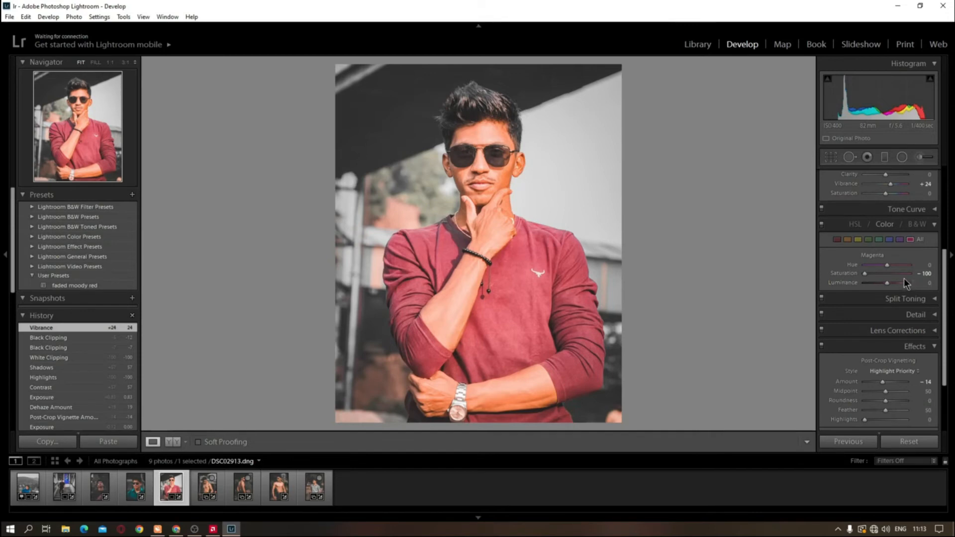
{"action": "scroll", "coordinate": [896, 273], "scroll_direction": "up", "scroll_amount": 2}
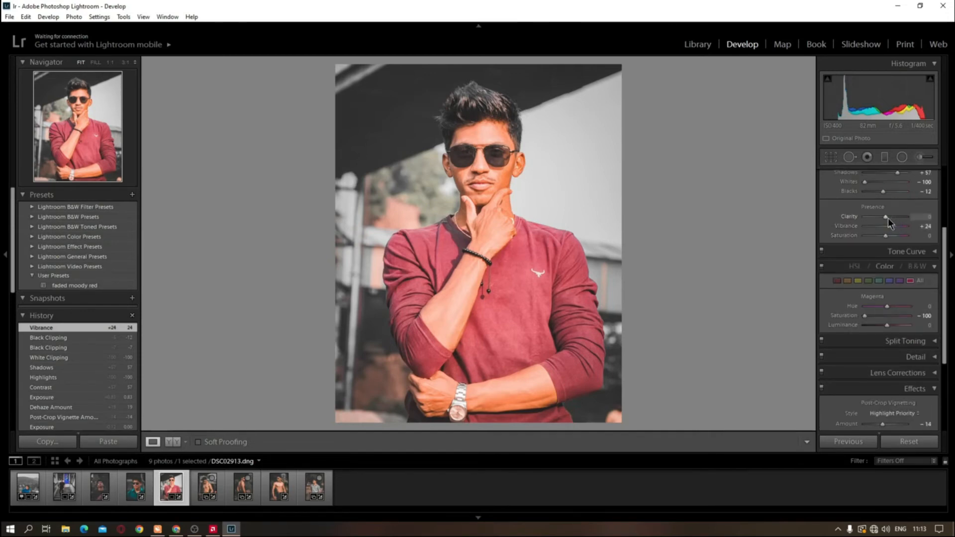
{"action": "left_click_drag", "start_coordinate": [887, 218], "coordinate": [891, 217]}
Step: Refine the basic tone settings to Exposure +0.71, Contrast +69 and Blacks +5
{"action": "scroll", "coordinate": [889, 217], "scroll_direction": "up", "scroll_amount": 6}
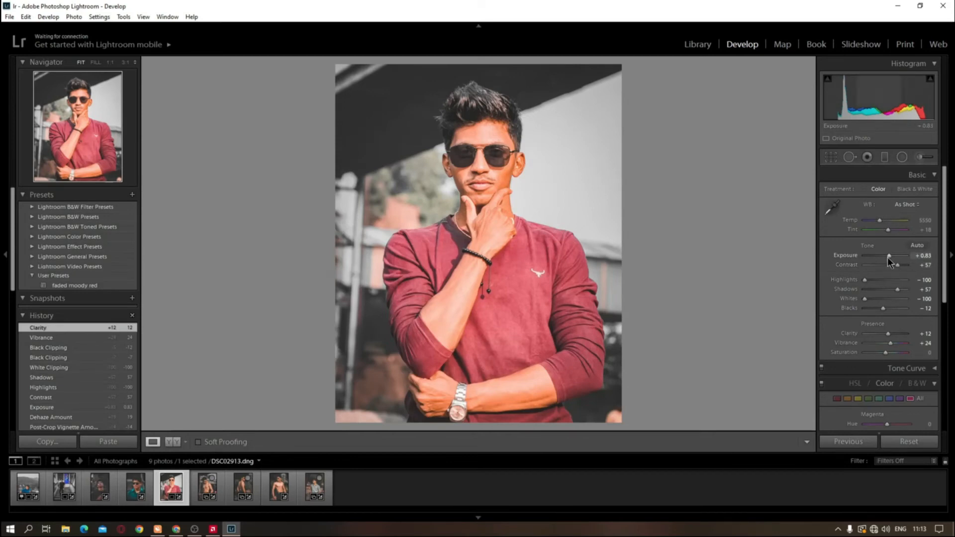
{"action": "left_click_drag", "start_coordinate": [890, 258], "coordinate": [898, 265]}
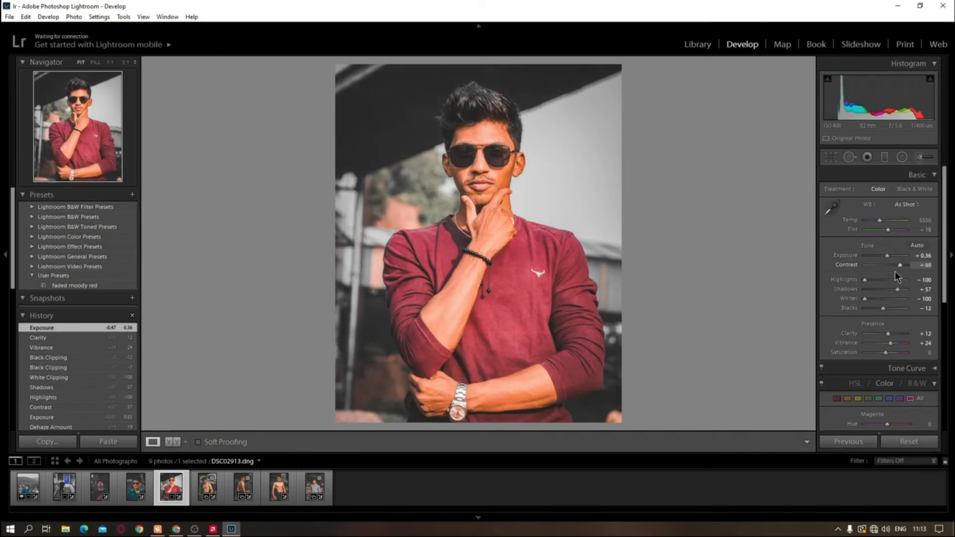
{"action": "mouse_move", "coordinate": [882, 306]}
{"action": "left_mouse_down"}
{"action": "mouse_move", "coordinate": [900, 299]}
{"action": "mouse_move", "coordinate": [885, 303]}
{"action": "left_mouse_up"}
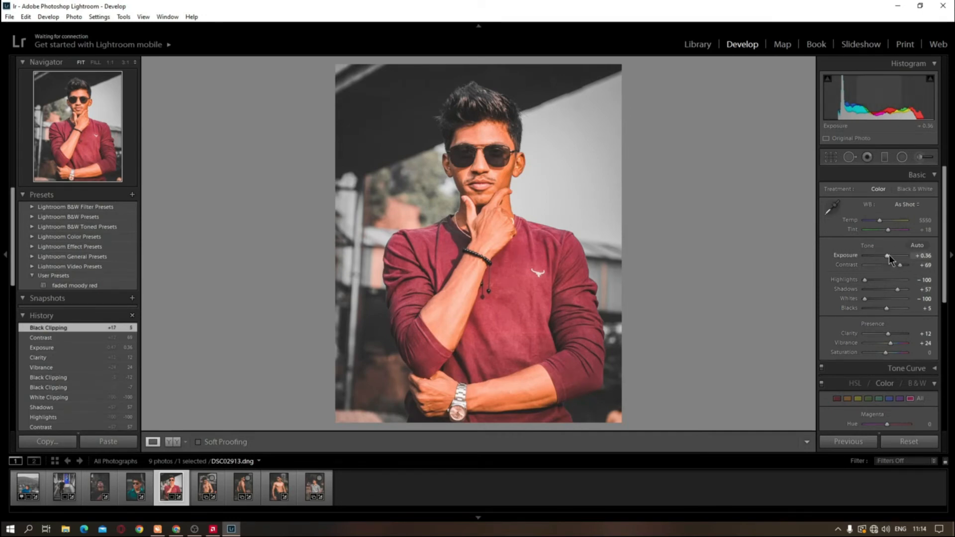
{"action": "left_click_drag", "start_coordinate": [886, 256], "coordinate": [889, 259]}
Step: Increase the Dehaze amount in the effects settings to +33
{"action": "scroll", "coordinate": [896, 315], "scroll_direction": "down", "scroll_amount": 5}
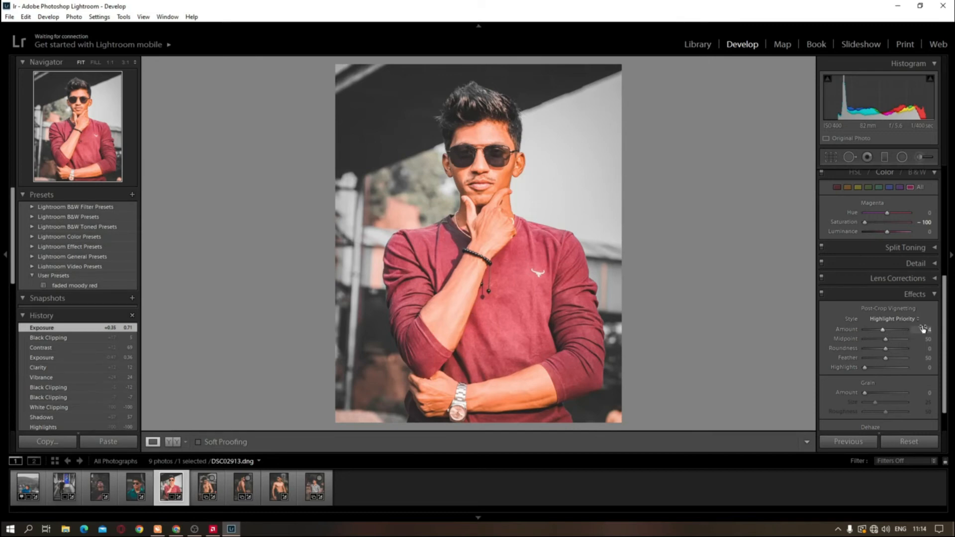
{"action": "scroll", "coordinate": [900, 383], "scroll_direction": "down", "scroll_amount": 1}
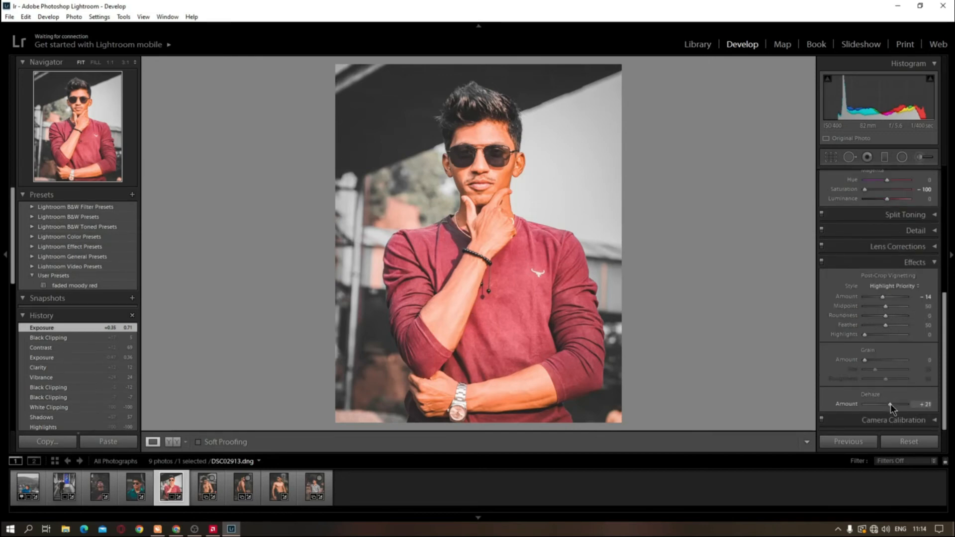
{"action": "mouse_move", "coordinate": [890, 403]}
{"action": "left_mouse_down"}
{"action": "mouse_move", "coordinate": [899, 401]}
{"action": "mouse_move", "coordinate": [879, 400]}
{"action": "mouse_move", "coordinate": [893, 395]}
{"action": "left_mouse_up"}
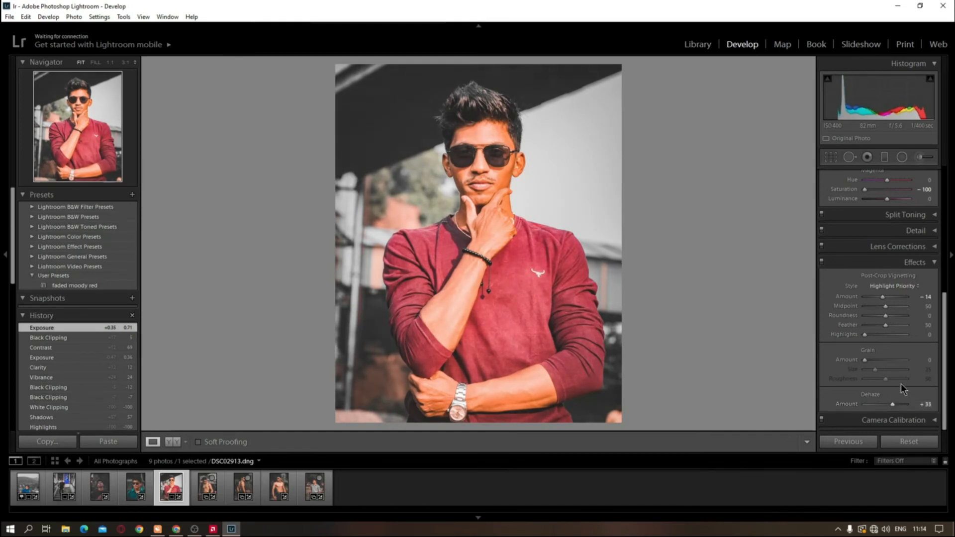
Step: Reduce the portrait's Exposure to +0.48 and its Contrast to +29
{"action": "scroll", "coordinate": [887, 353], "scroll_direction": "up", "scroll_amount": 2}
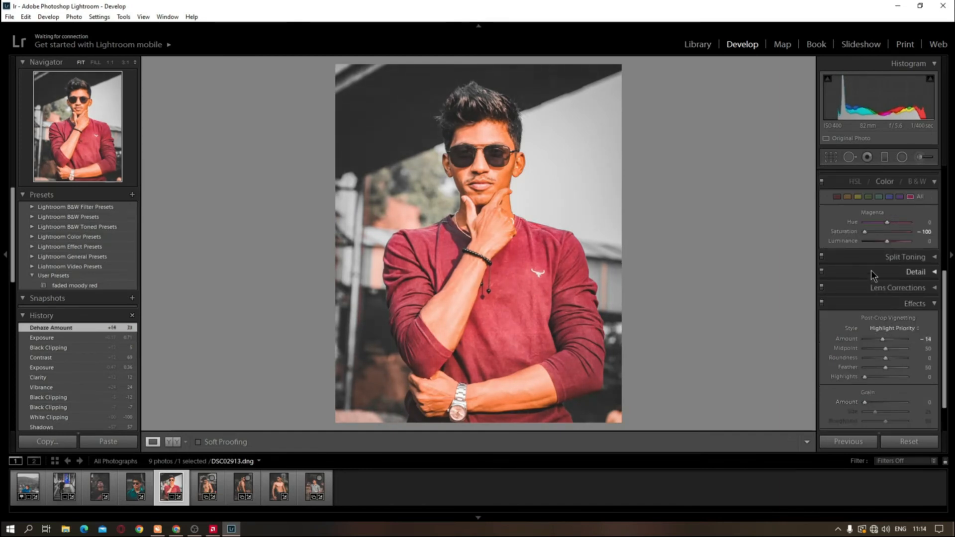
{"action": "scroll", "coordinate": [872, 276], "scroll_direction": "up", "scroll_amount": 4}
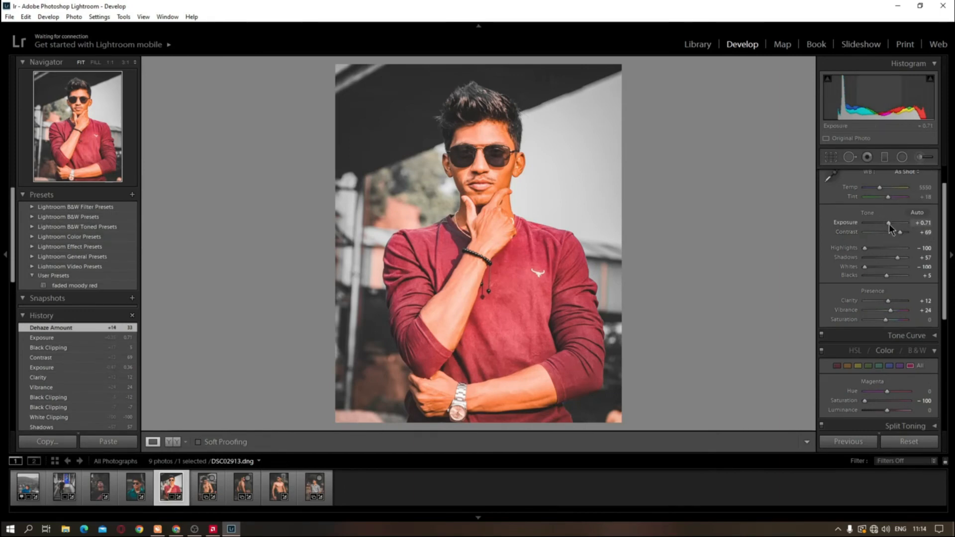
{"action": "left_click_drag", "start_coordinate": [889, 226], "coordinate": [888, 226]}
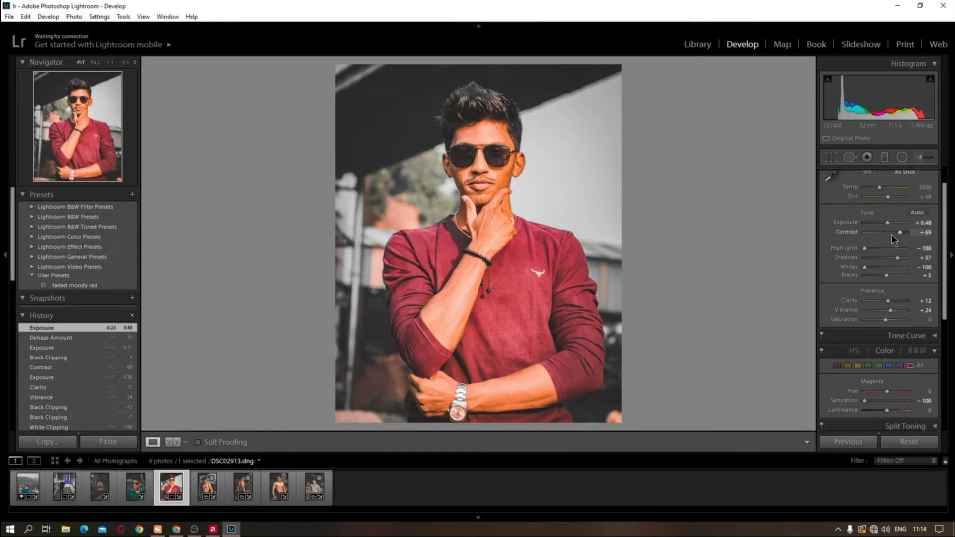
{"action": "left_click_drag", "start_coordinate": [899, 233], "coordinate": [891, 235]}
Step: Fine-tune the portrait's Exposure by trying -0.13 and raising it slightly from there
{"action": "scroll", "coordinate": [892, 254], "scroll_direction": "down", "scroll_amount": 3}
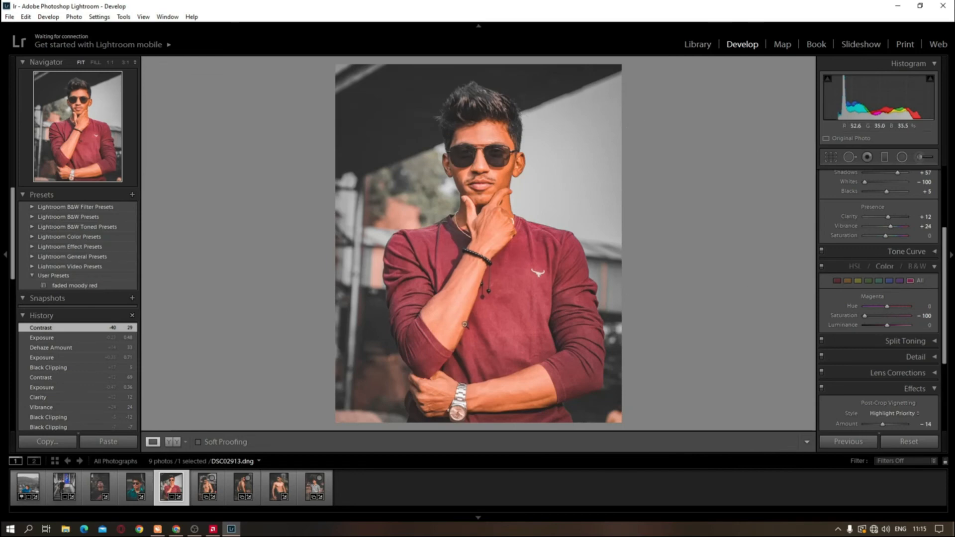
{"action": "scroll", "coordinate": [880, 300], "scroll_direction": "up", "scroll_amount": 3}
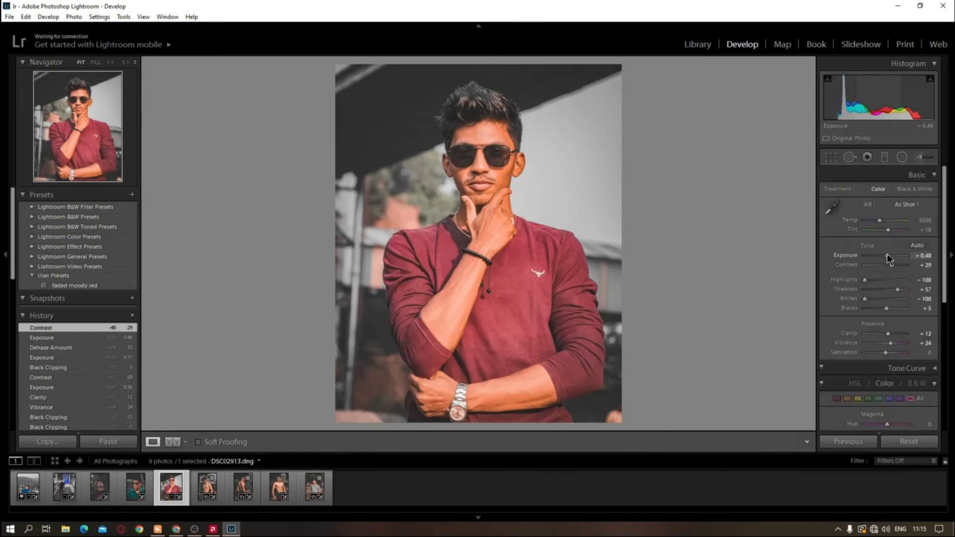
{"action": "left_click_drag", "start_coordinate": [887, 255], "coordinate": [884, 253]}
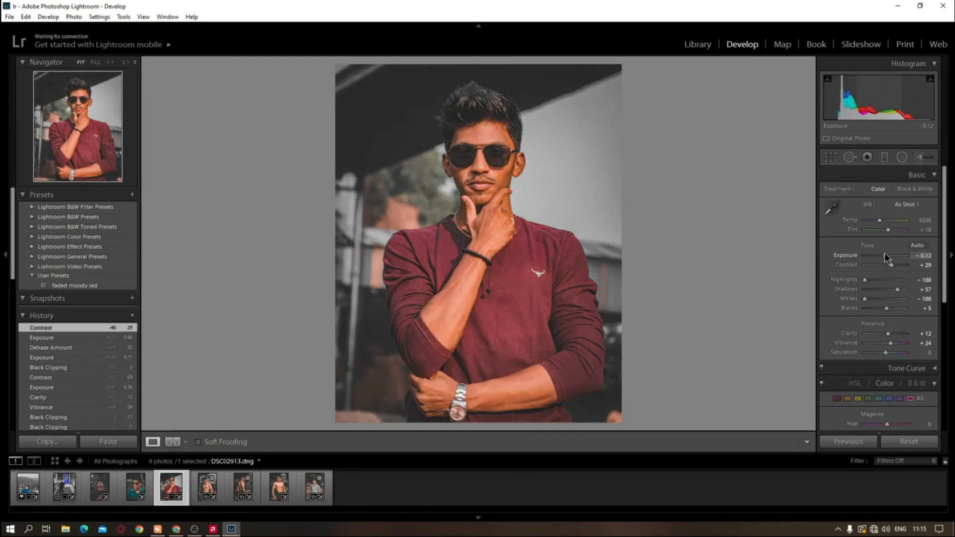
{"action": "left_click_drag", "start_coordinate": [884, 253], "coordinate": [886, 251]}
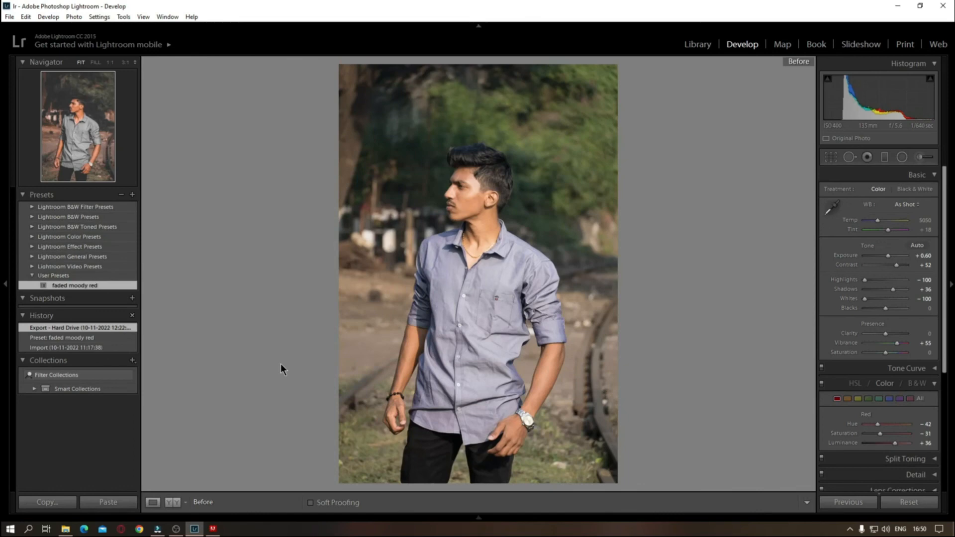
Step: Switch the railway-track photo from its Before view to the edited version to compare the look
{"action": "key", "text": "backslash"}
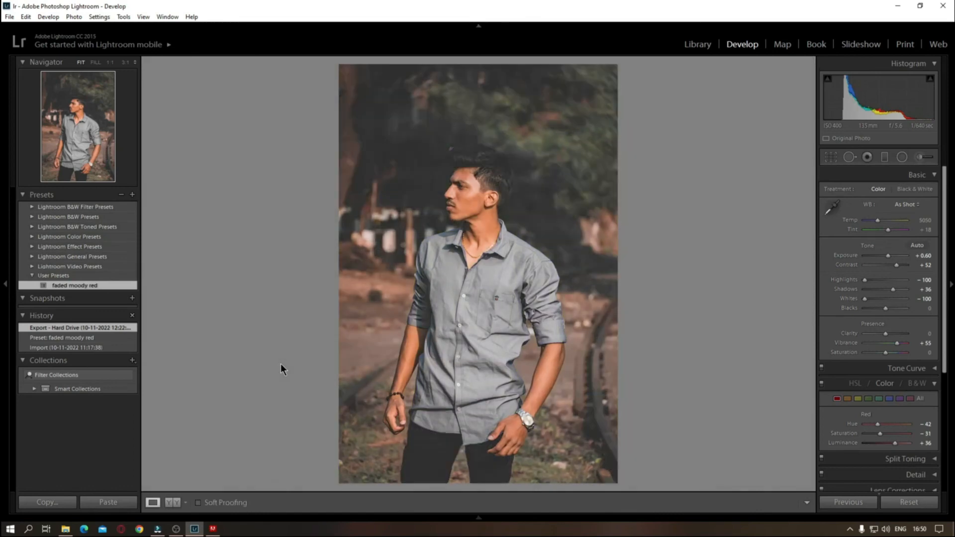